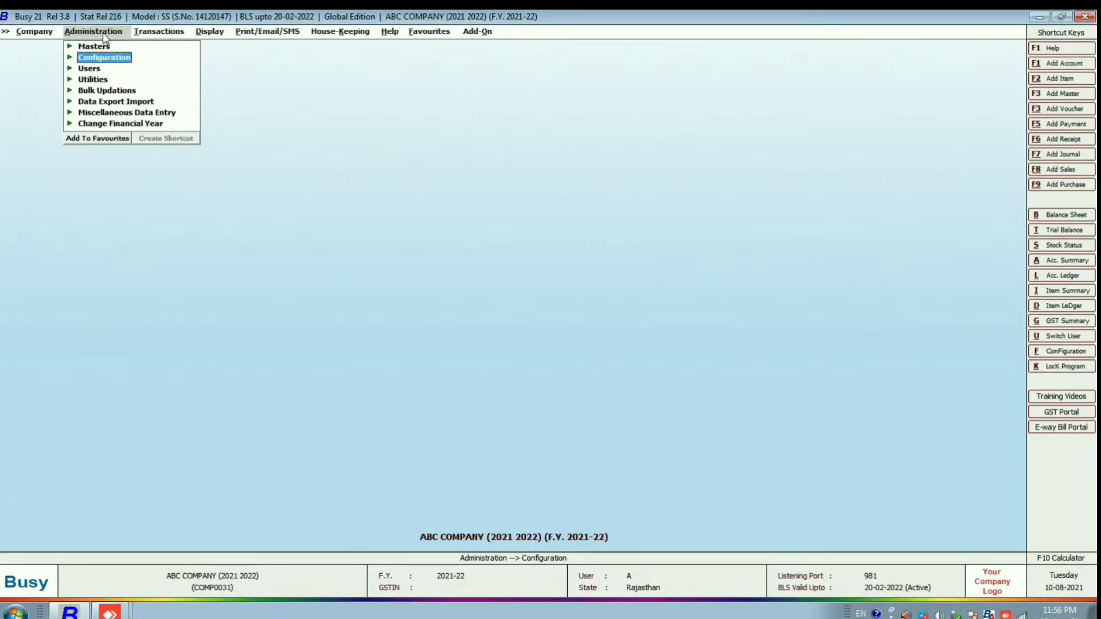
Enable Party Dash Board in the Accounts features of the company configuration and open its configuration grid.
left_click(95, 68)
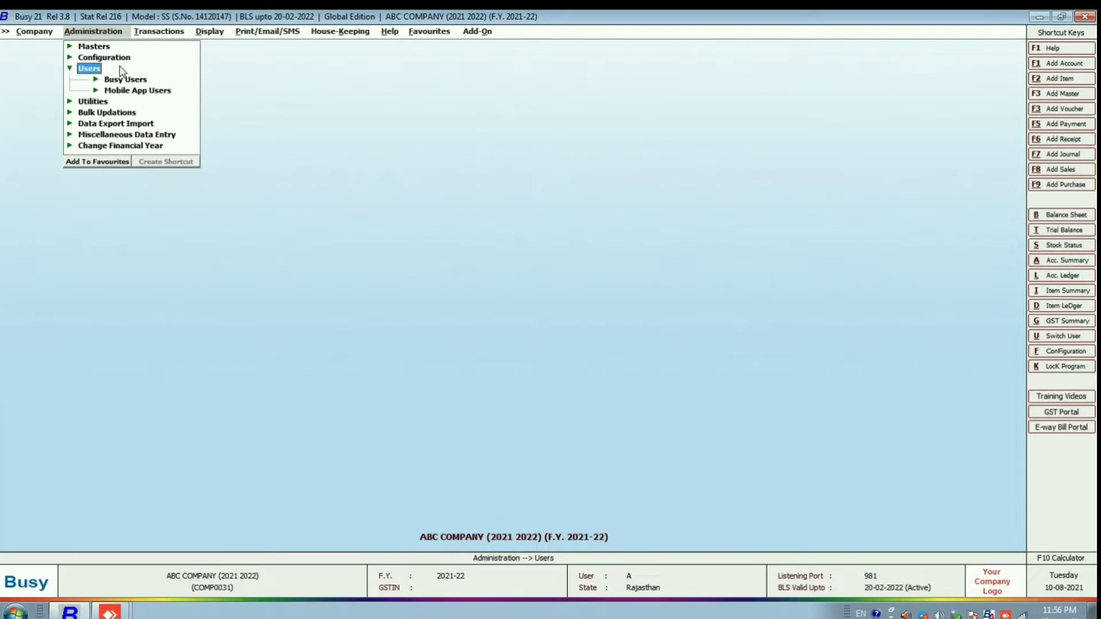
left_click(104, 57)
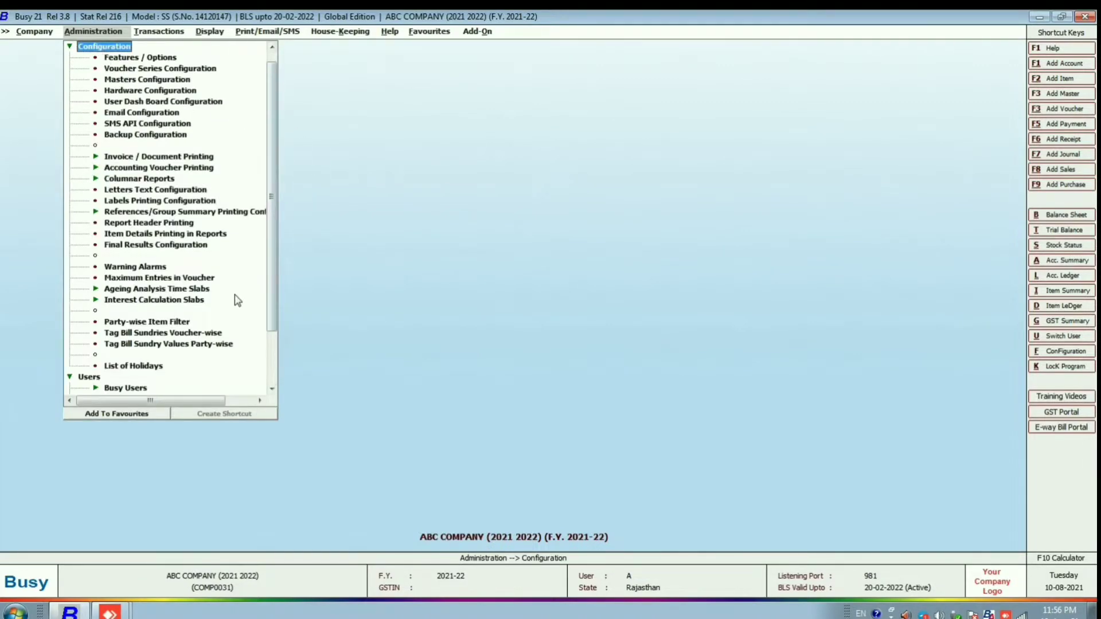
left_click(153, 58)
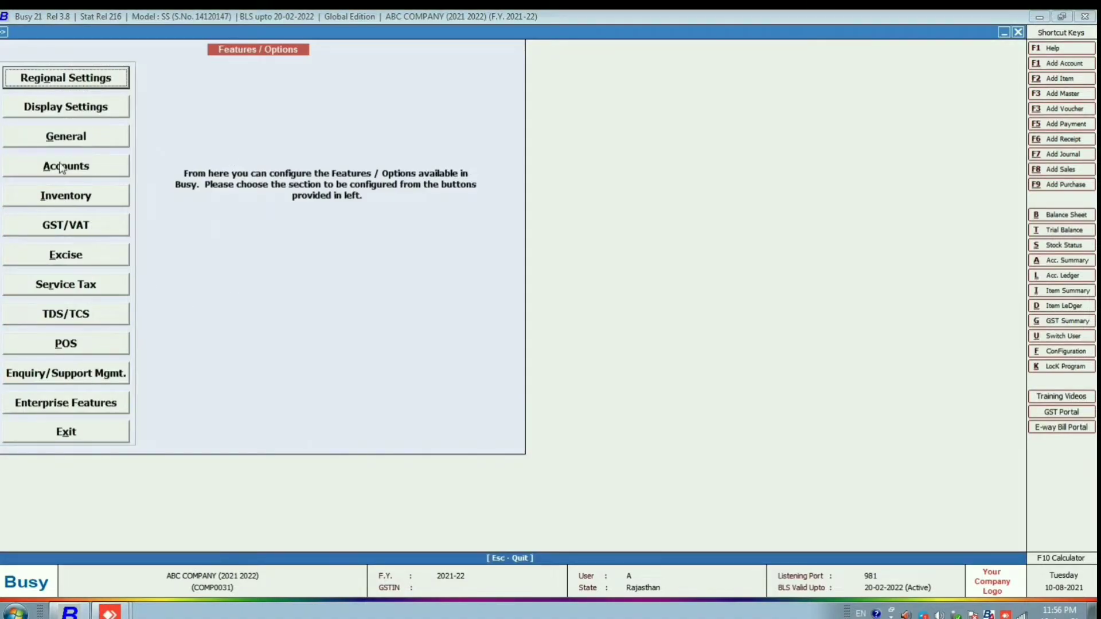
left_click(64, 170)
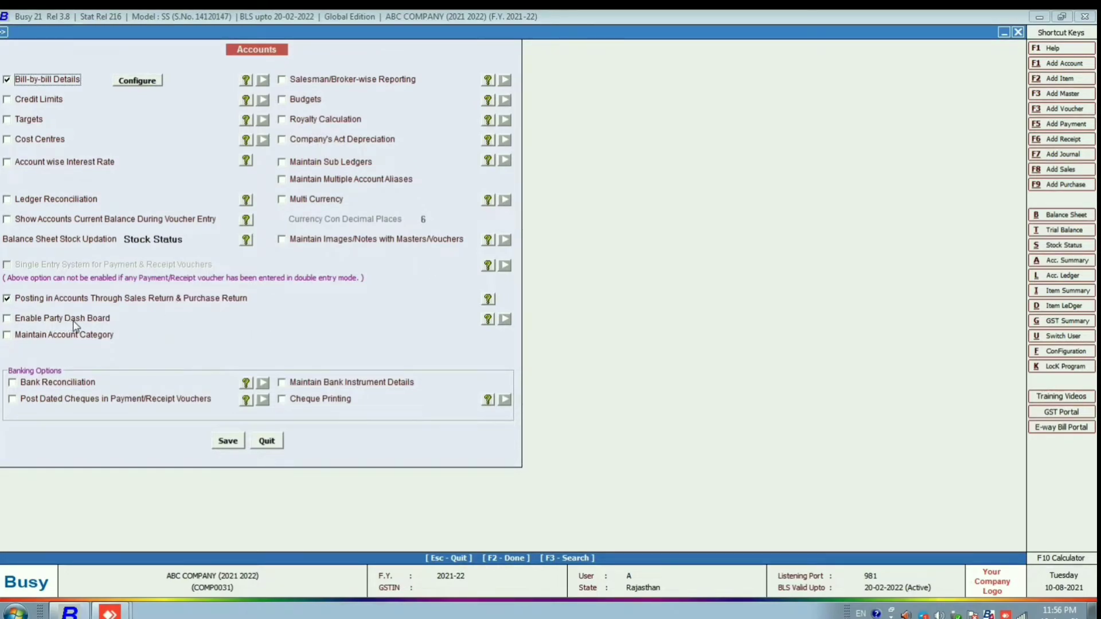
left_click(10, 320)
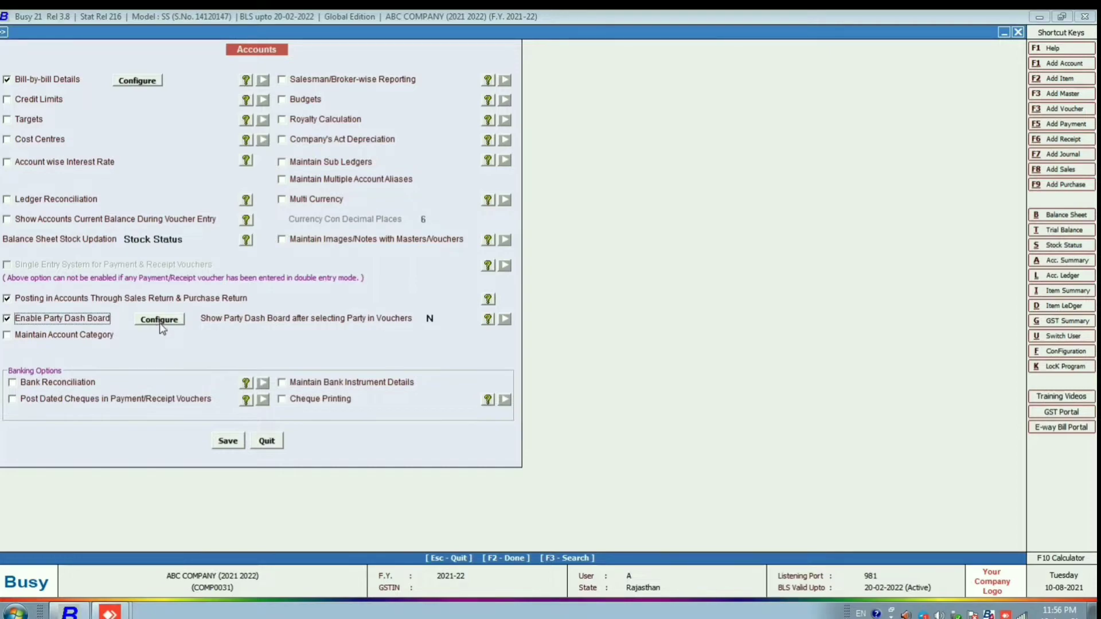
left_click(154, 320)
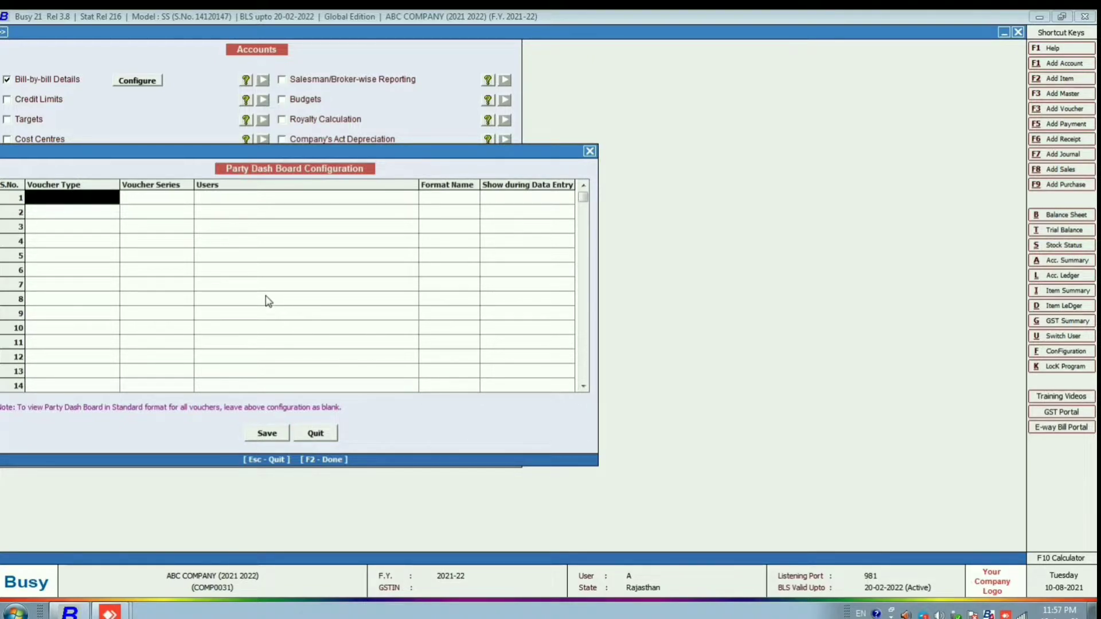
Set the first row of the Party Dash Board configuration to All Vouchers with All Series.
key("Return")
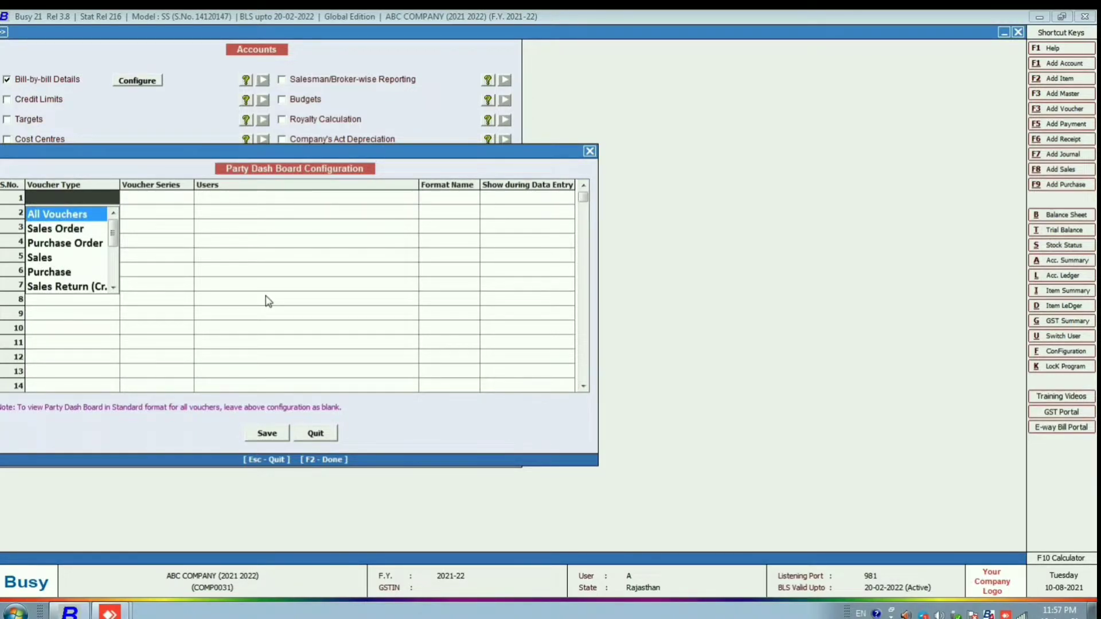
key("Down")
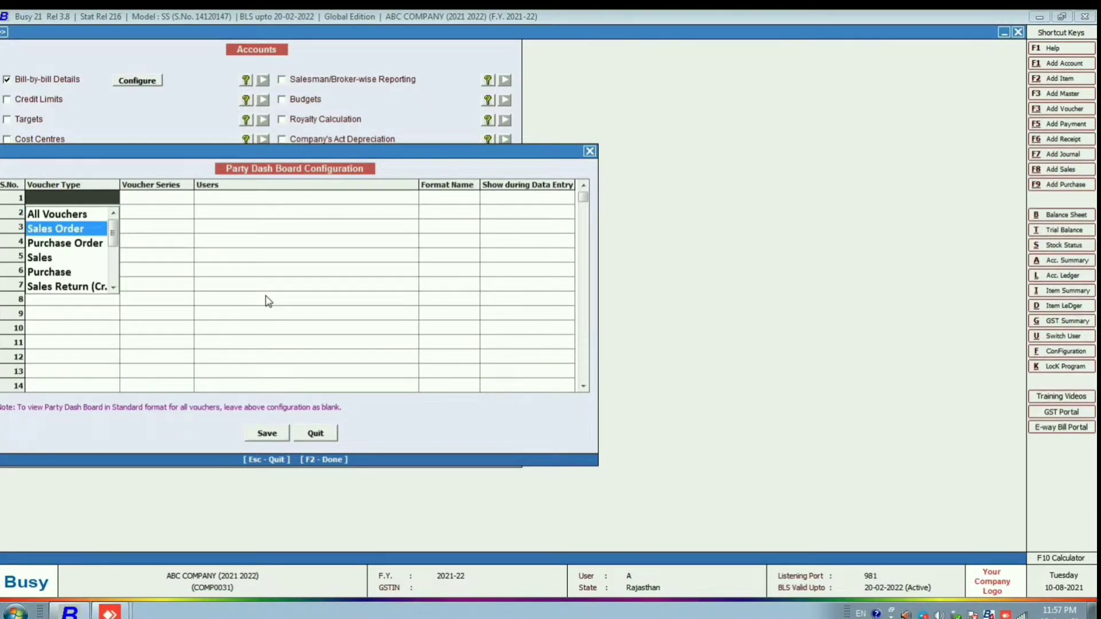
key("Down")
key("Down")
key("Down")
key("Down")
key("Down")
key("Down")
key("Down")
key("Down")
key("Down")
key("Down")
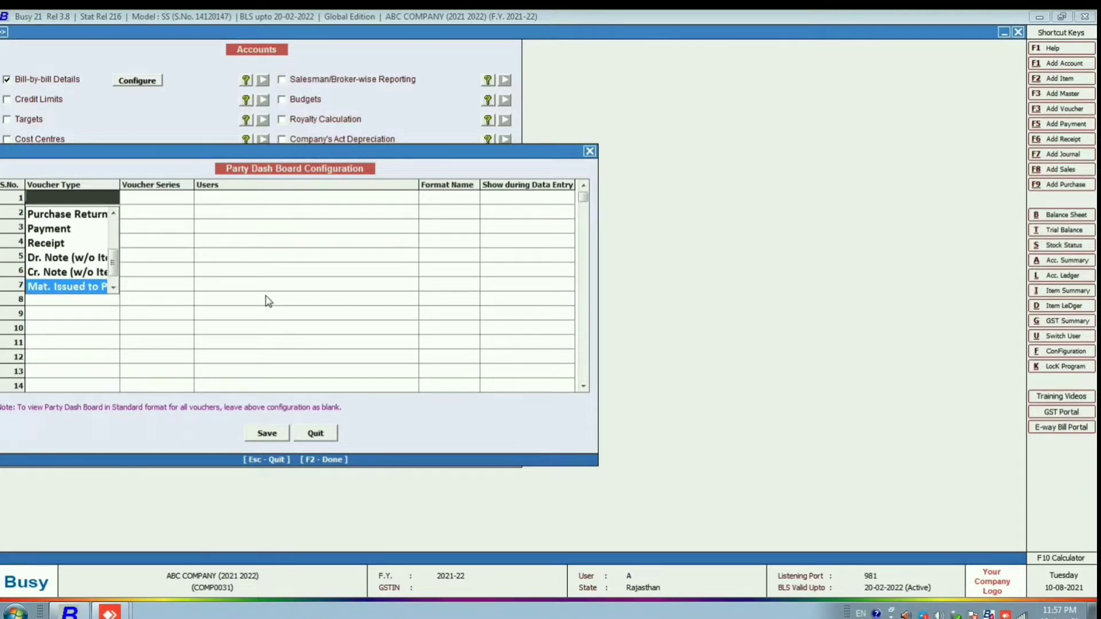
key("Up")
key("Up")
key("Up")
key("Up")
key("Up")
key("Up")
key("Up")
key("Up")
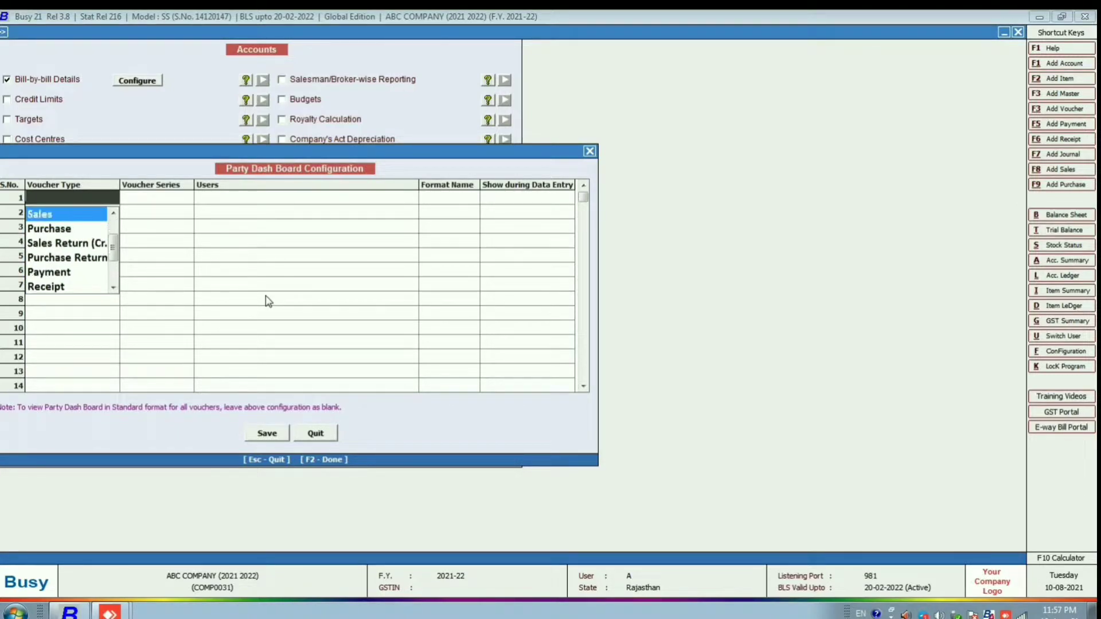
key("Up")
key("Up")
key("Up")
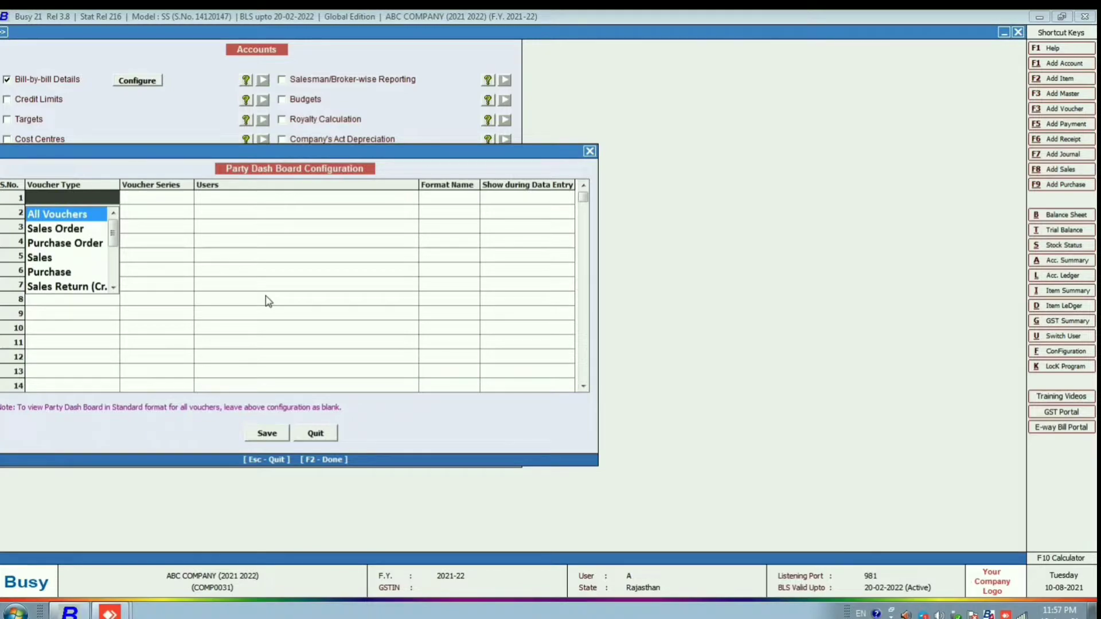
key("Return")
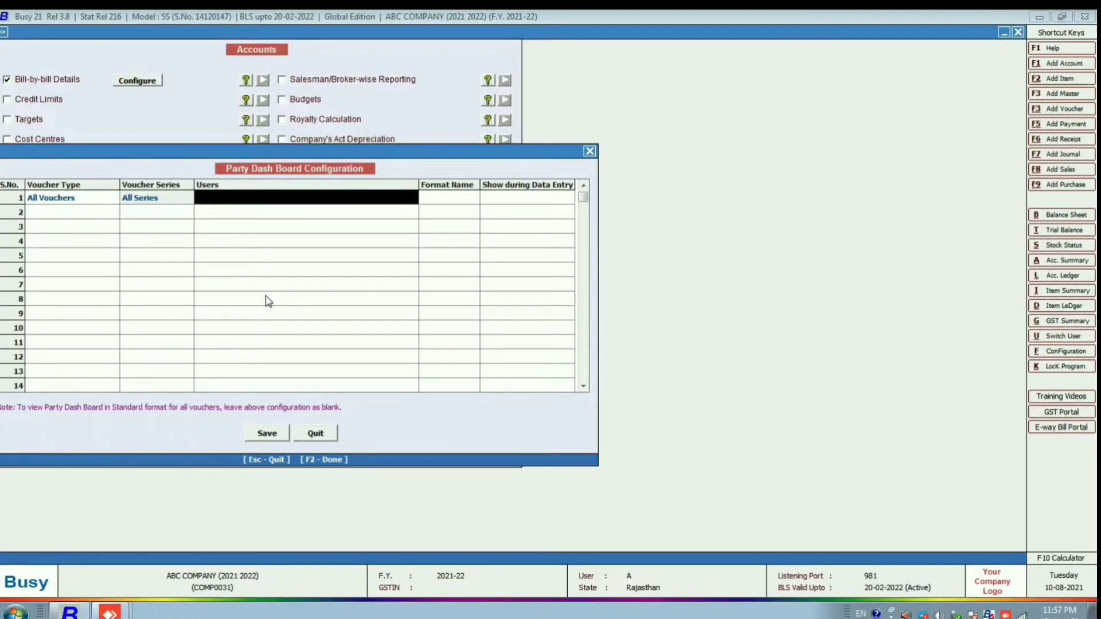
left_click(155, 203)
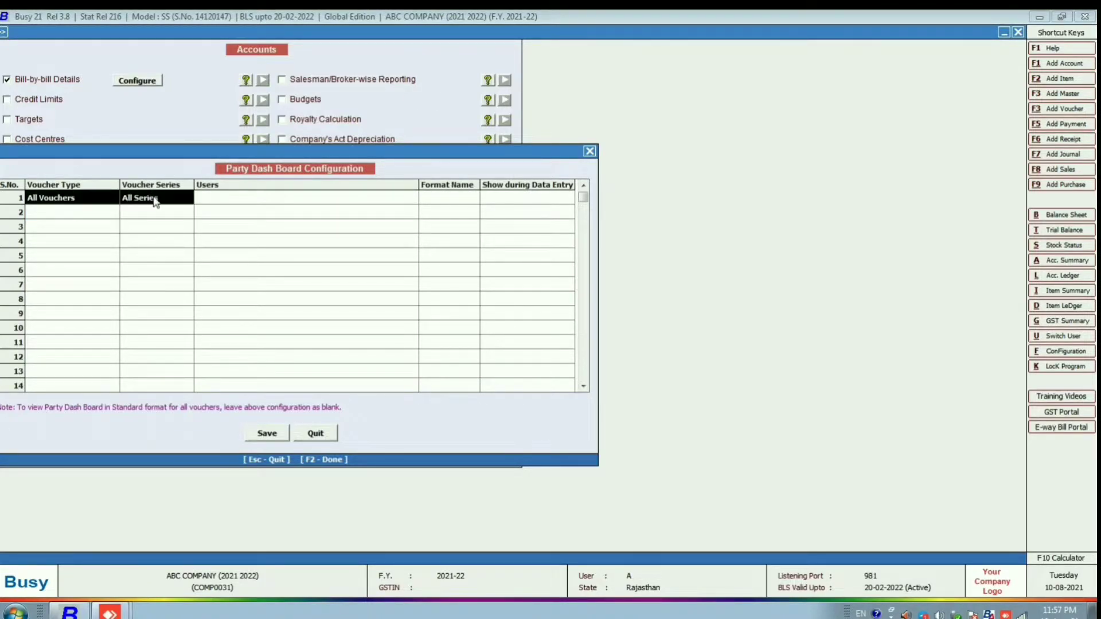
Complete the first configuration row with All Users, the STANDARD format and Show during Data Entry set to Yes.
key("Return")
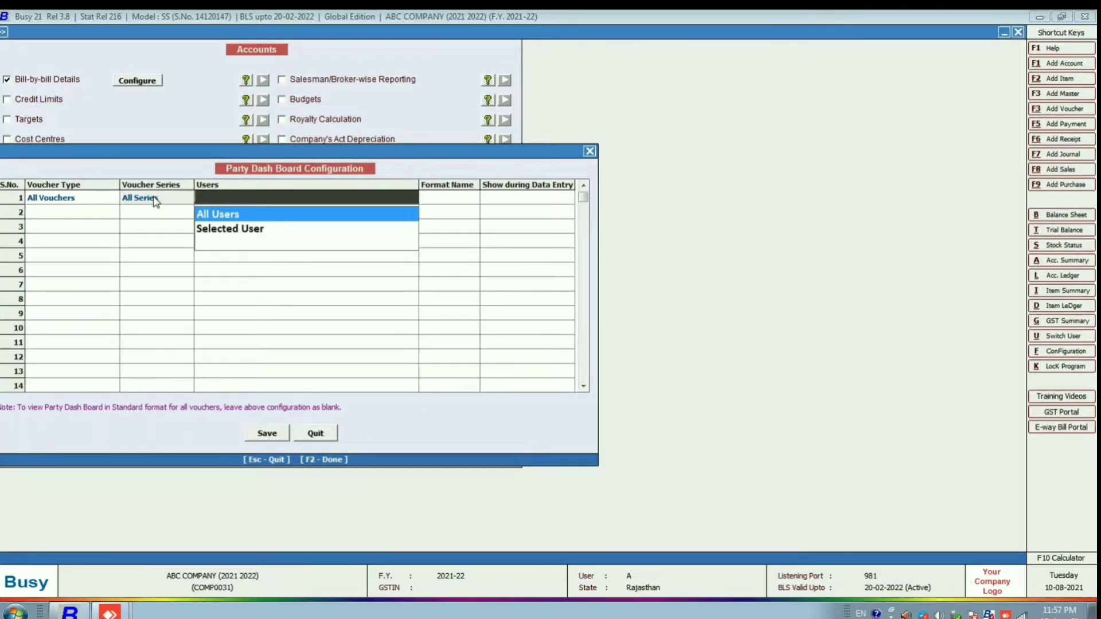
key("Return")
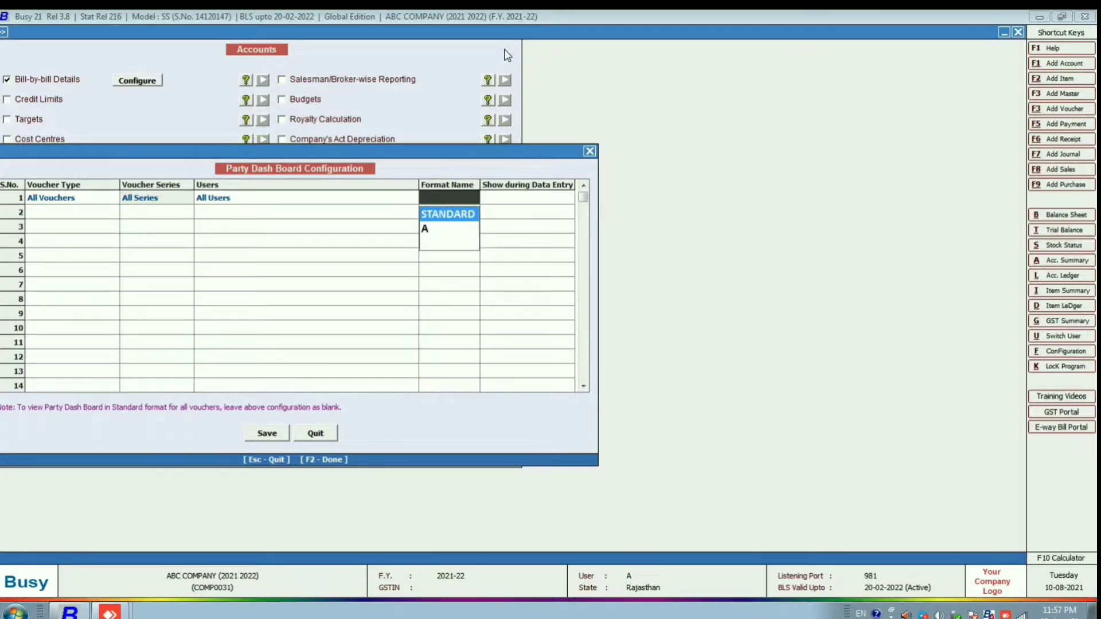
key("Return")
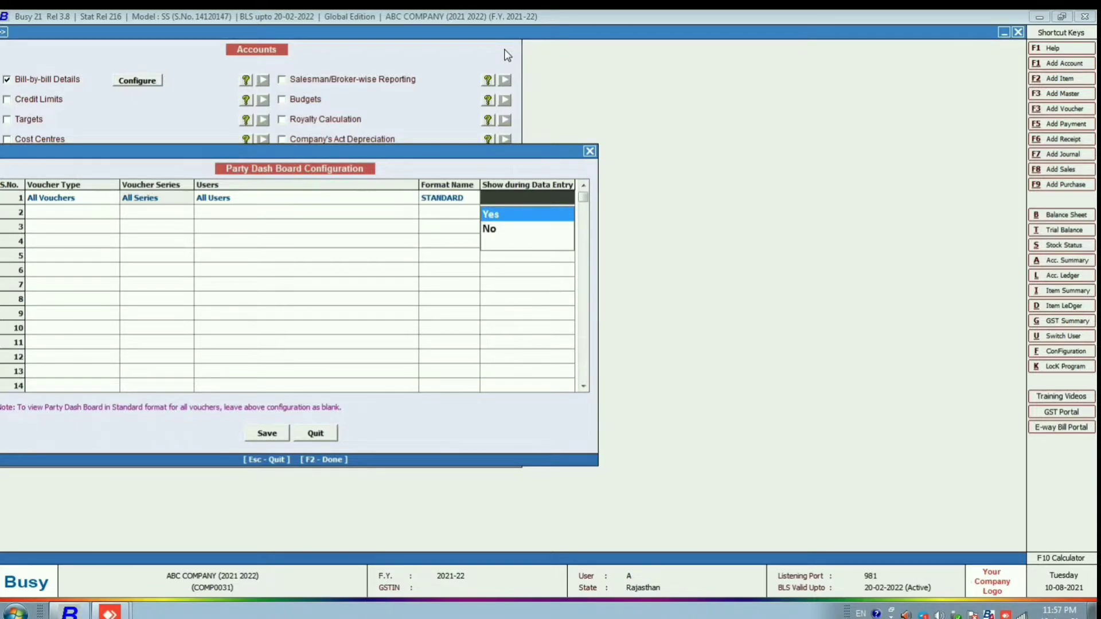
key("Return")
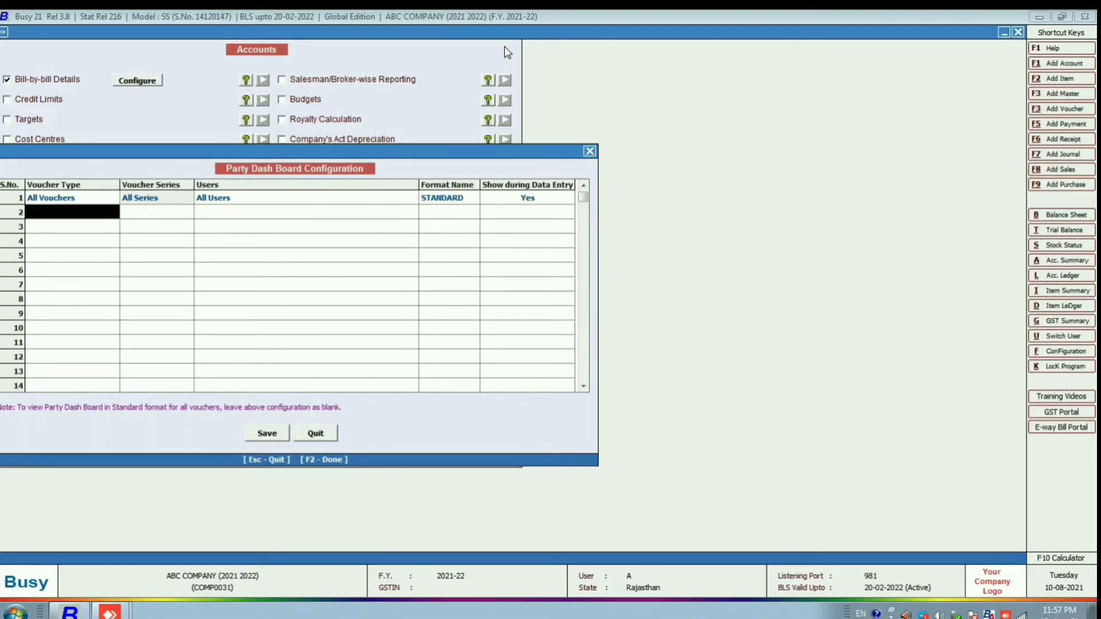
Save the Party Dash Board configuration and the Accounts options.
left_click(266, 434)
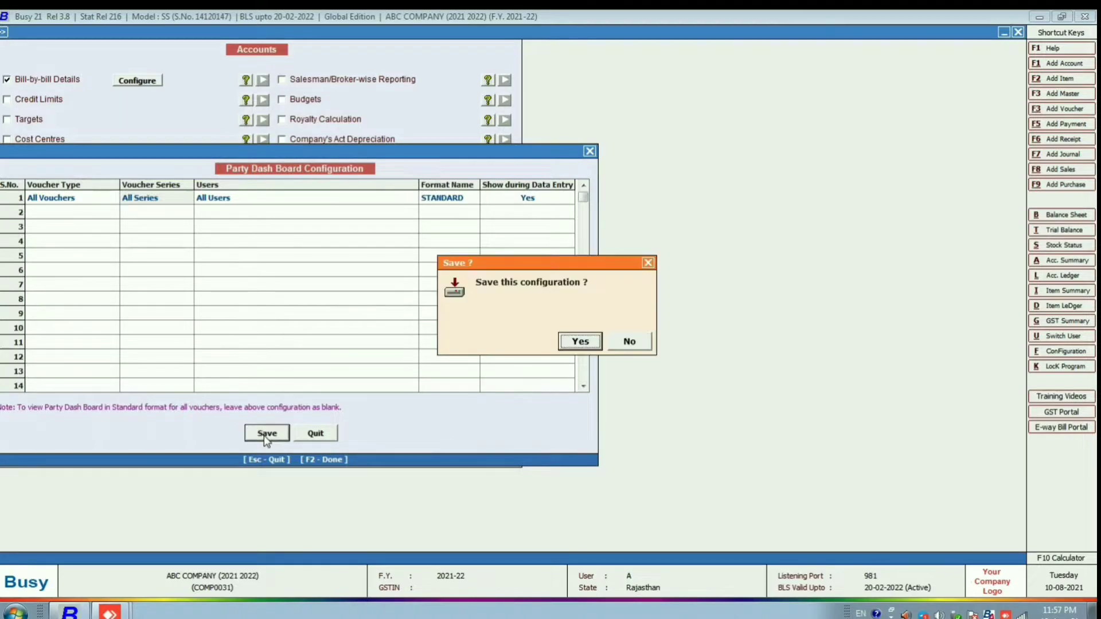
left_click(573, 342)
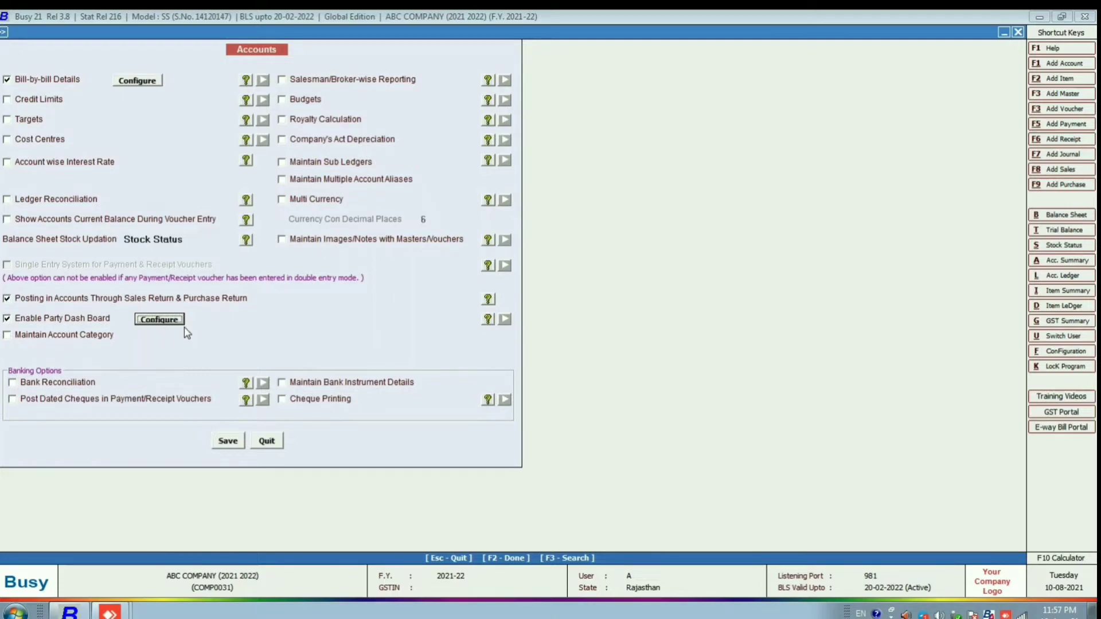
left_click(228, 443)
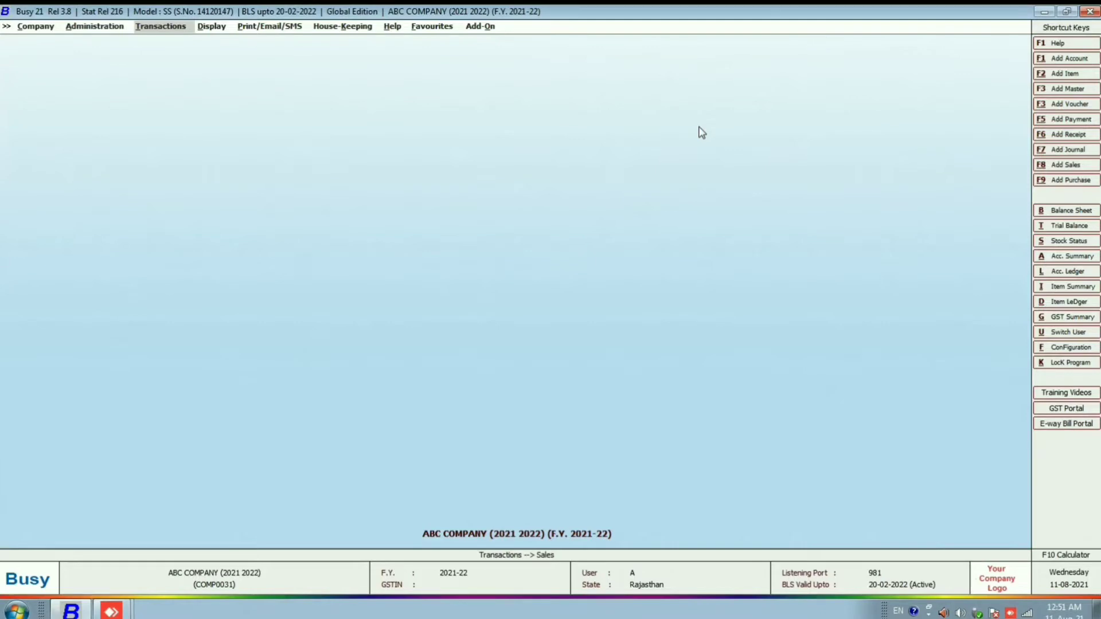
Start a new sales voucher in the Demo series, keeping the proposed date and voucher number.
key("Return")
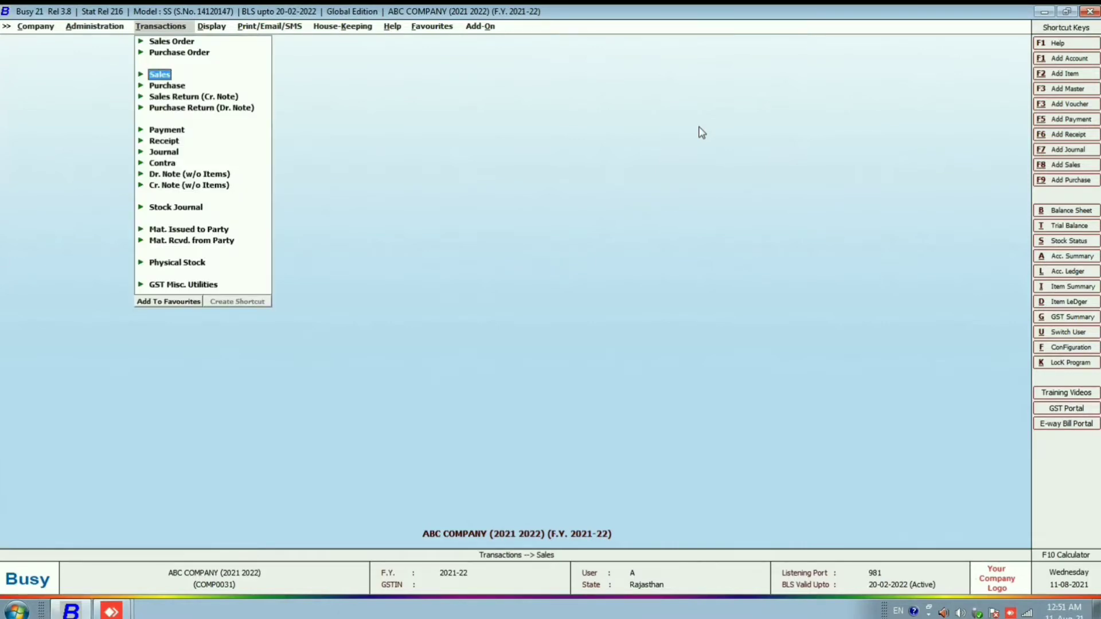
key("Return")
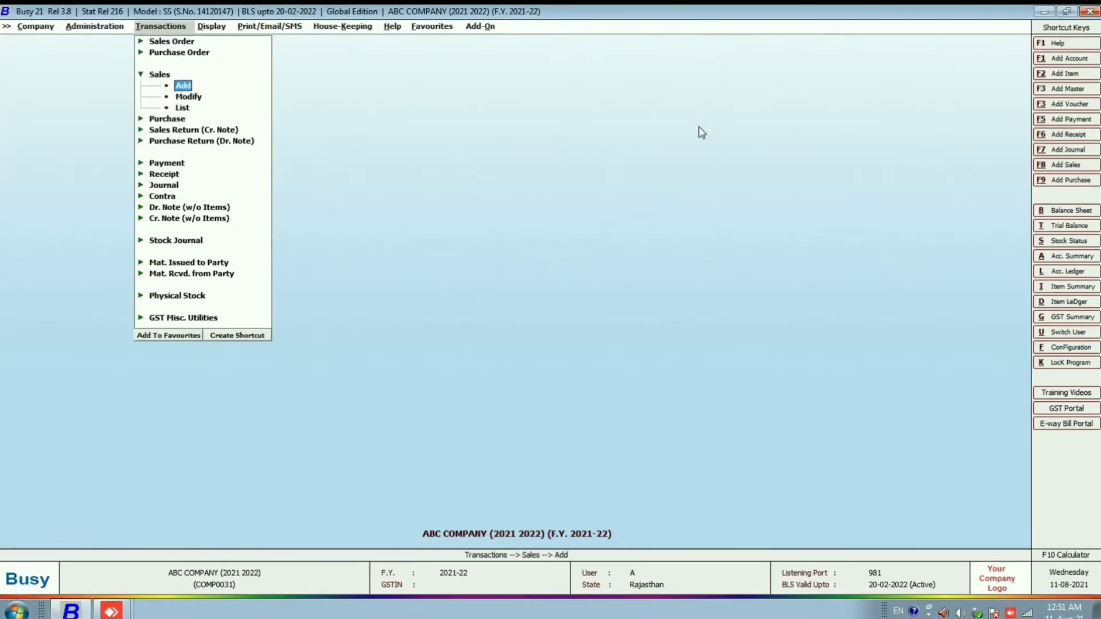
key("Return")
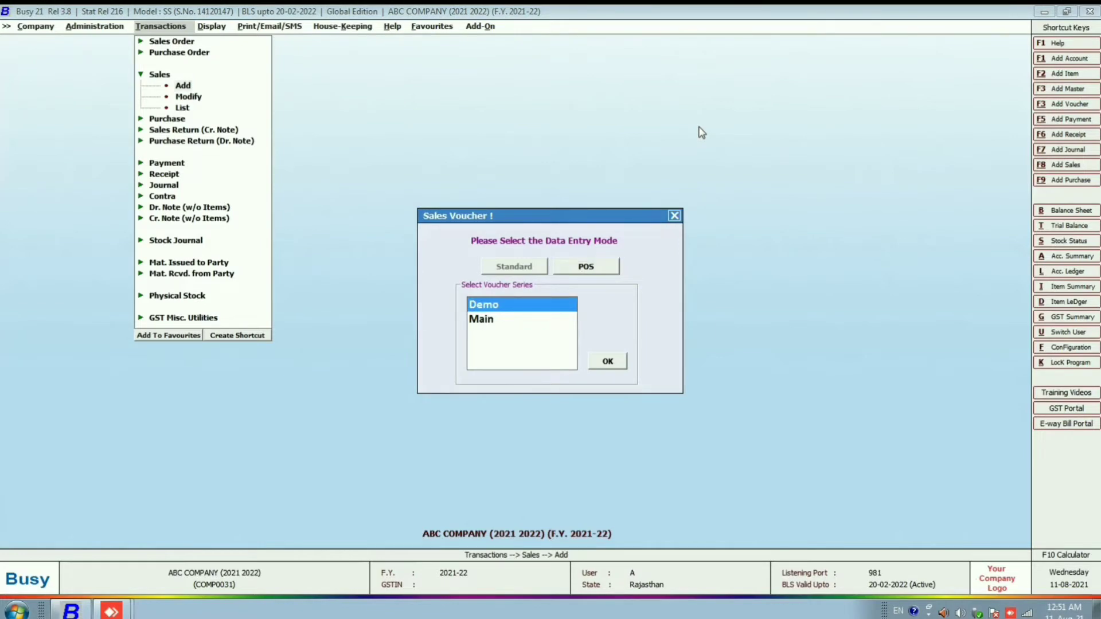
key("Return")
key("Return")
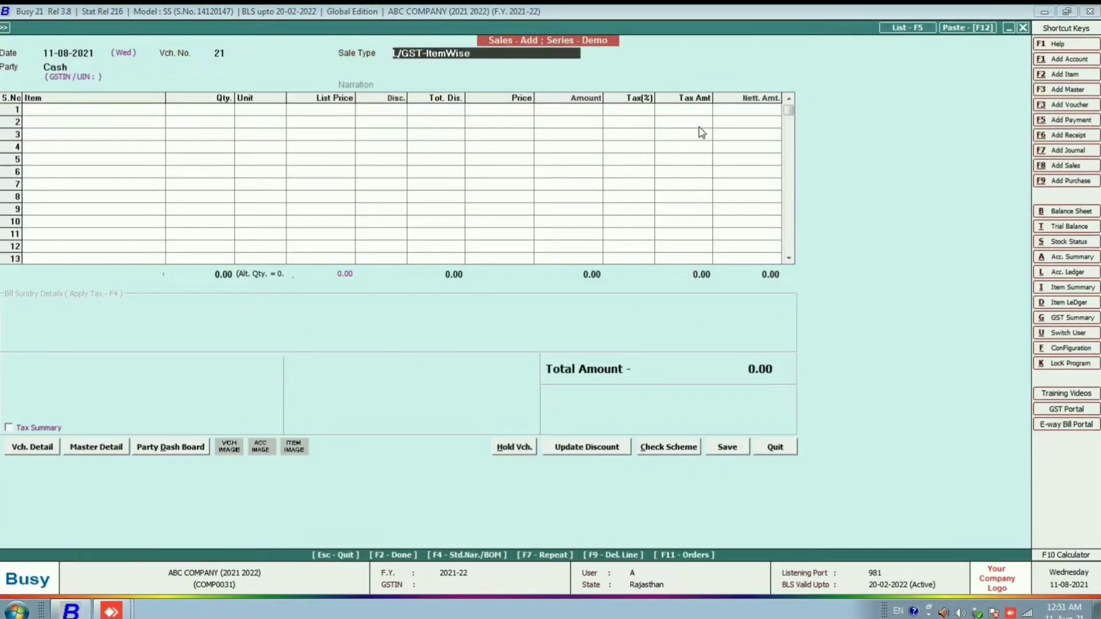
Keep the sale type L/GST-ItemWise and choose RADHIKA GENERAL as the party to bring up its dash board.
key("Return")
type("radh")
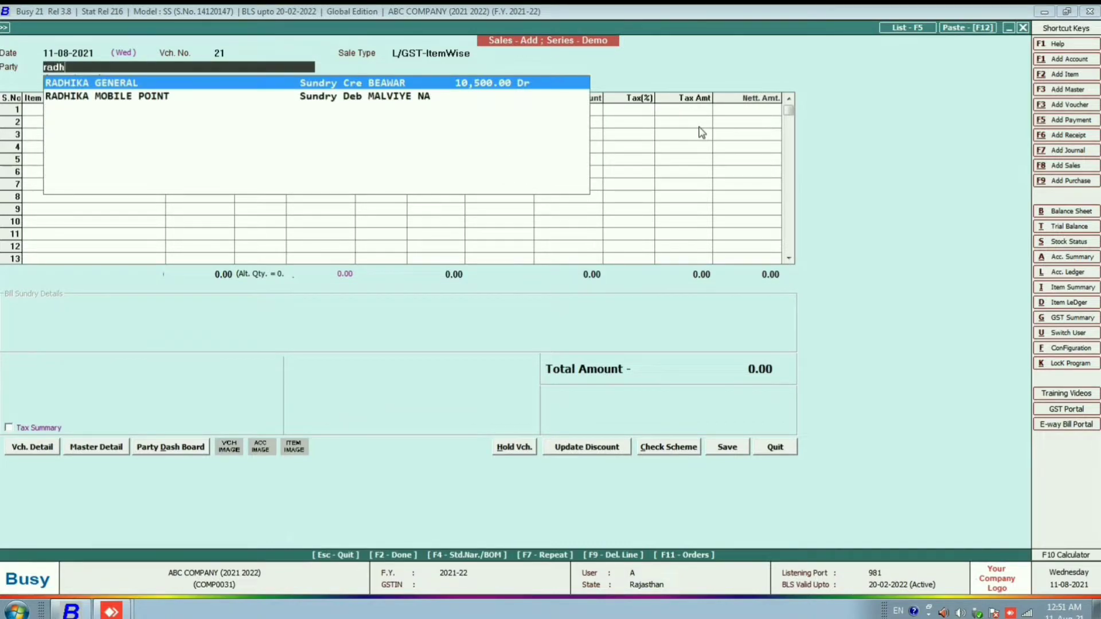
key("Down")
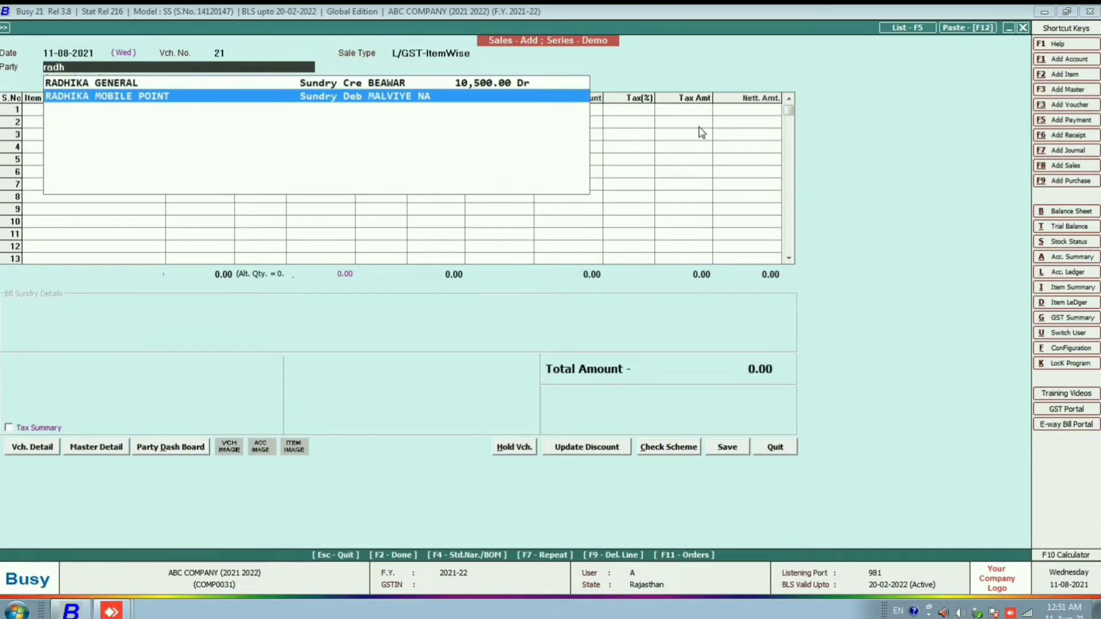
key("Up")
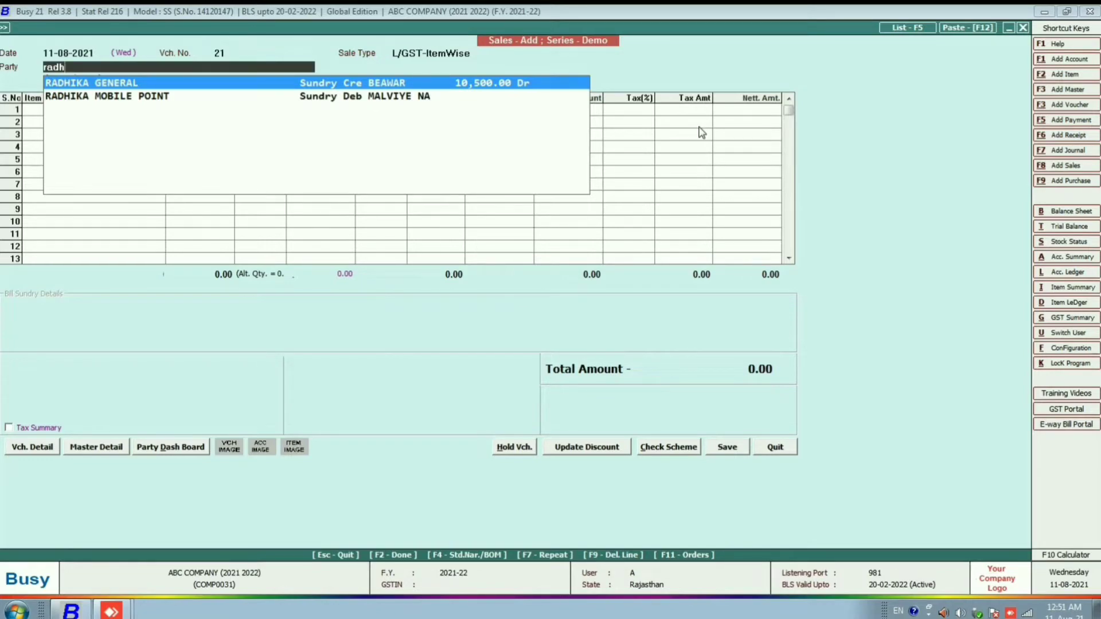
left_click(534, 89)
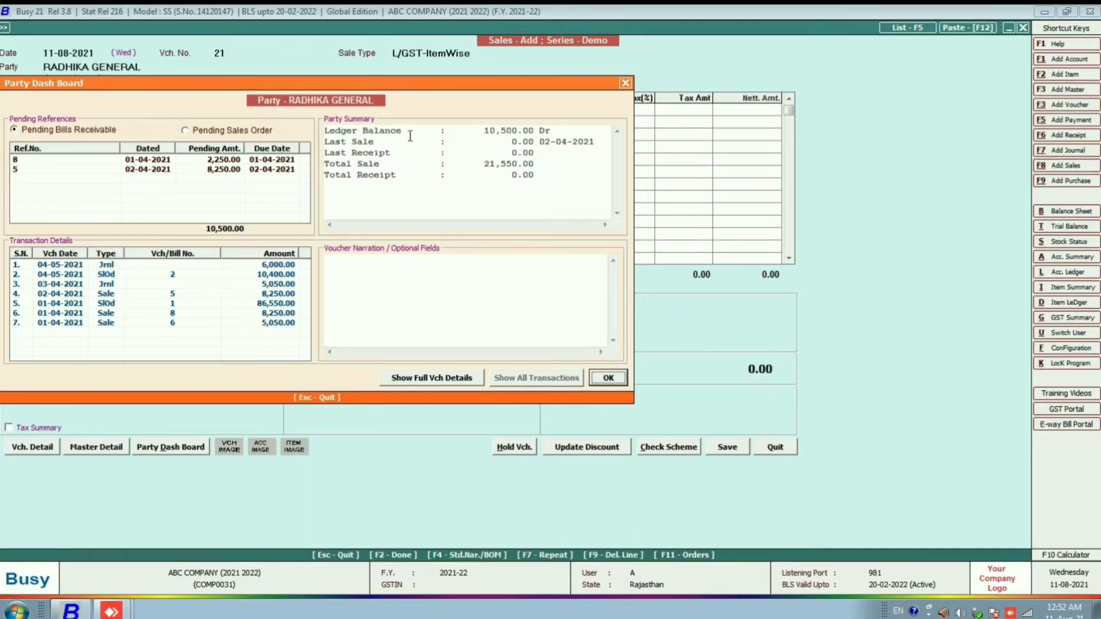
List the party's pending sales orders in the dash board and highlight the ledger balance in the party summary.
left_click(185, 131)
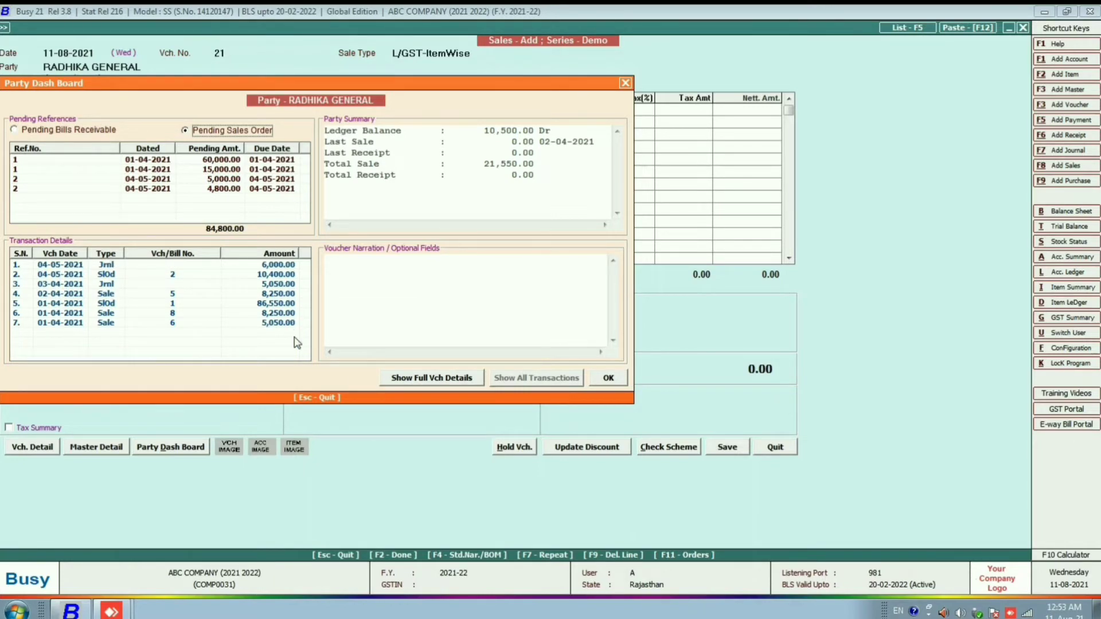
left_click(290, 303)
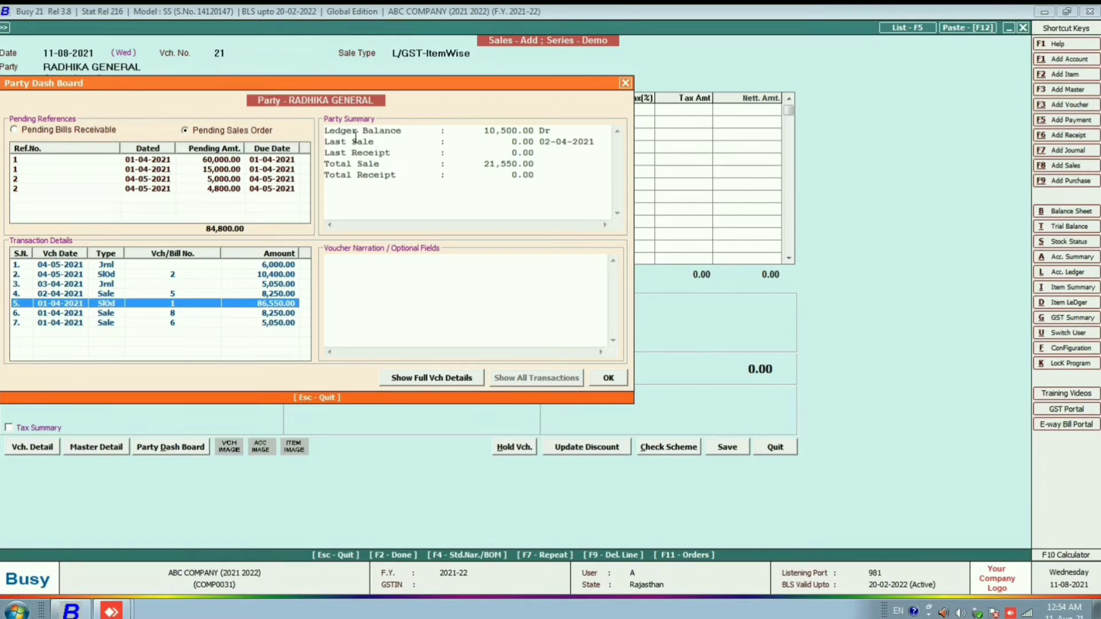
left_click_drag(485, 130, 534, 130)
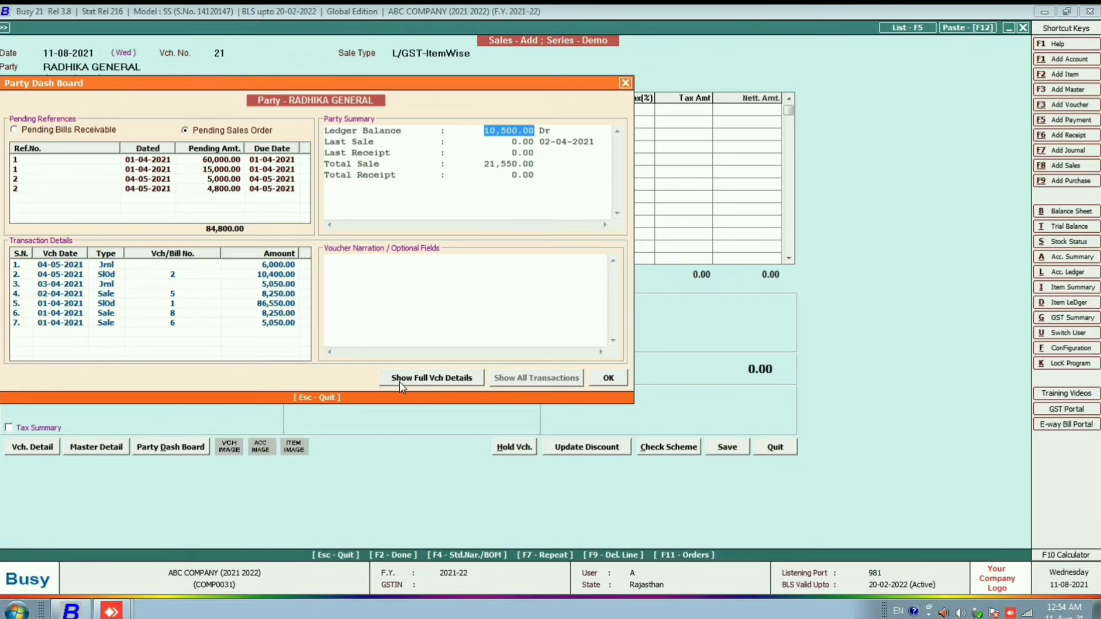
Show the full voucher details in the Party Dash Board and browse the item-wise transaction list.
left_click(431, 378)
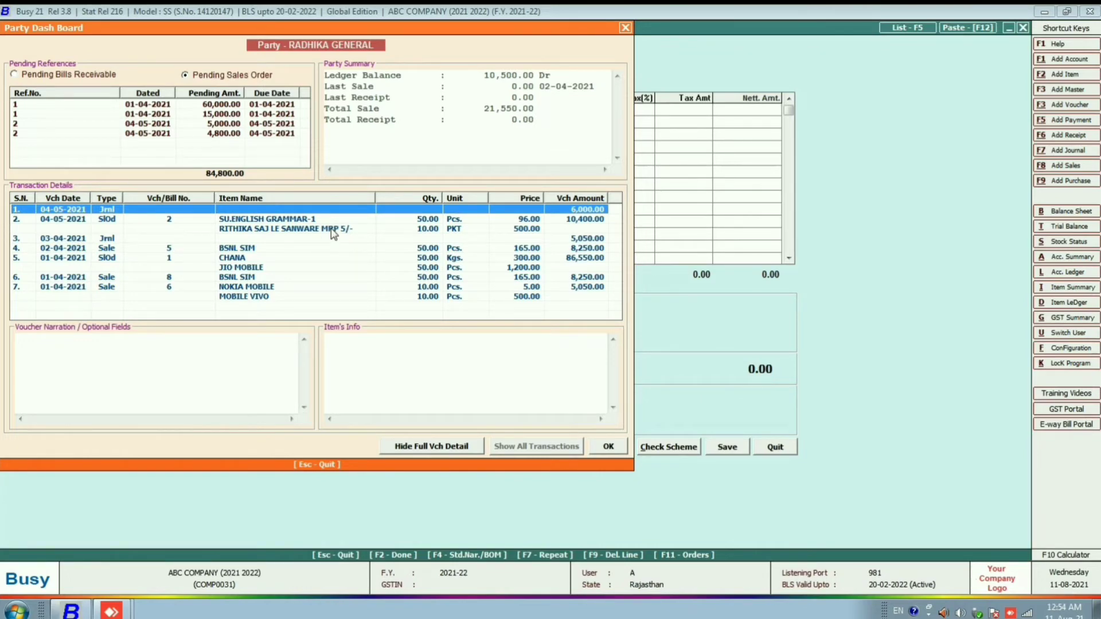
key("Down")
key("Down")
key("Down")
key("Down")
key("Down")
key("Down")
key("Down")
key("Down")
key("Down")
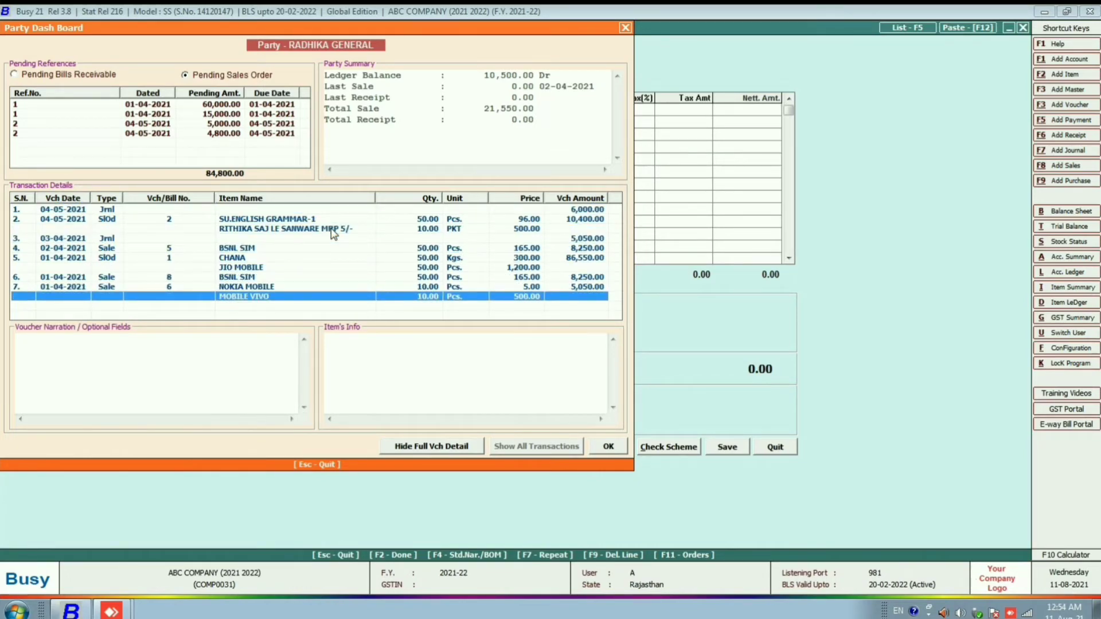
key("Up")
key("Up")
key("Up")
key("Up")
key("Up")
key("Up")
key("Down")
key("Down")
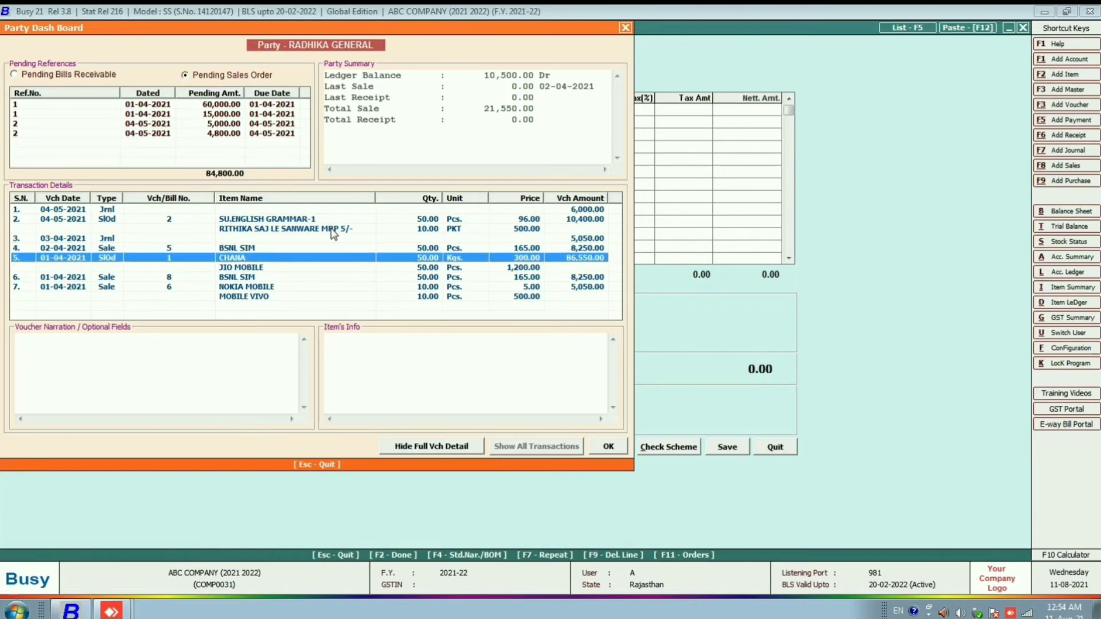
Open sales order 2 from the transaction details to view it, and return to the dash board.
key("Up")
key("Up")
key("Up")
key("Up")
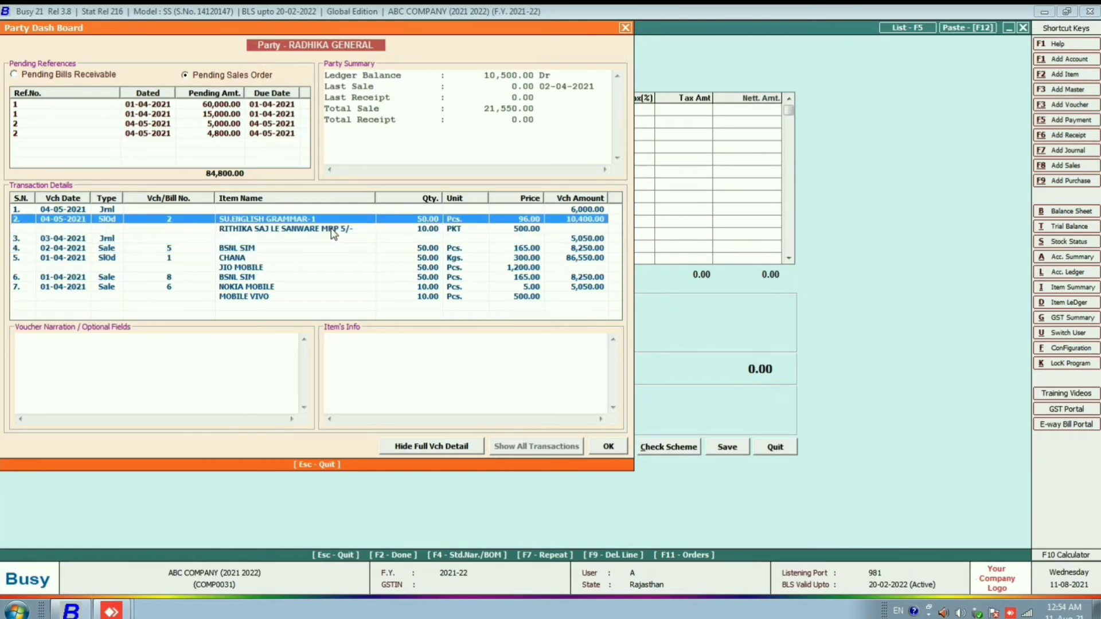
key("Return")
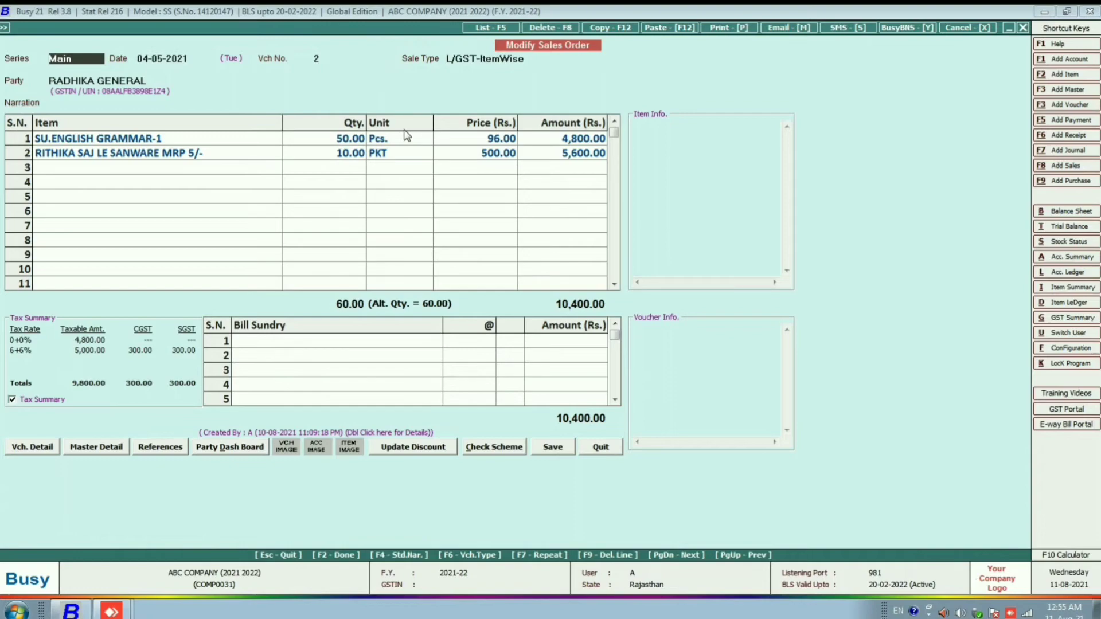
key("alt+d")
View sales voucher 8 from the transaction details and switch the dash board's pending references to Pending Bills Receivable.
key("Down")
key("Down")
key("Down")
key("Down")
key("Down")
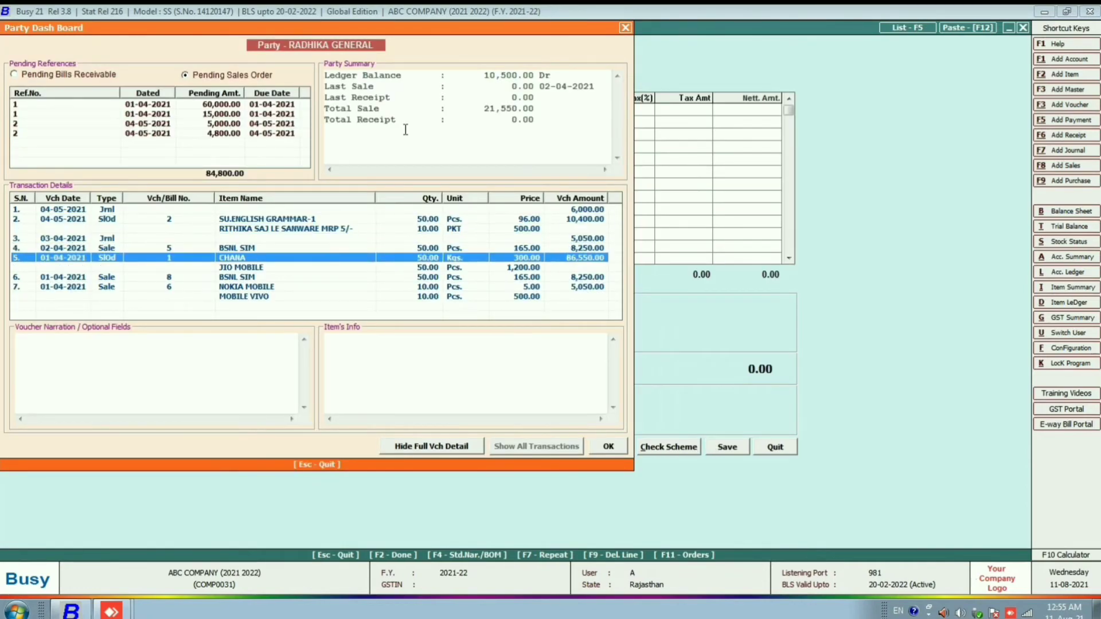
key("Up")
key("Return")
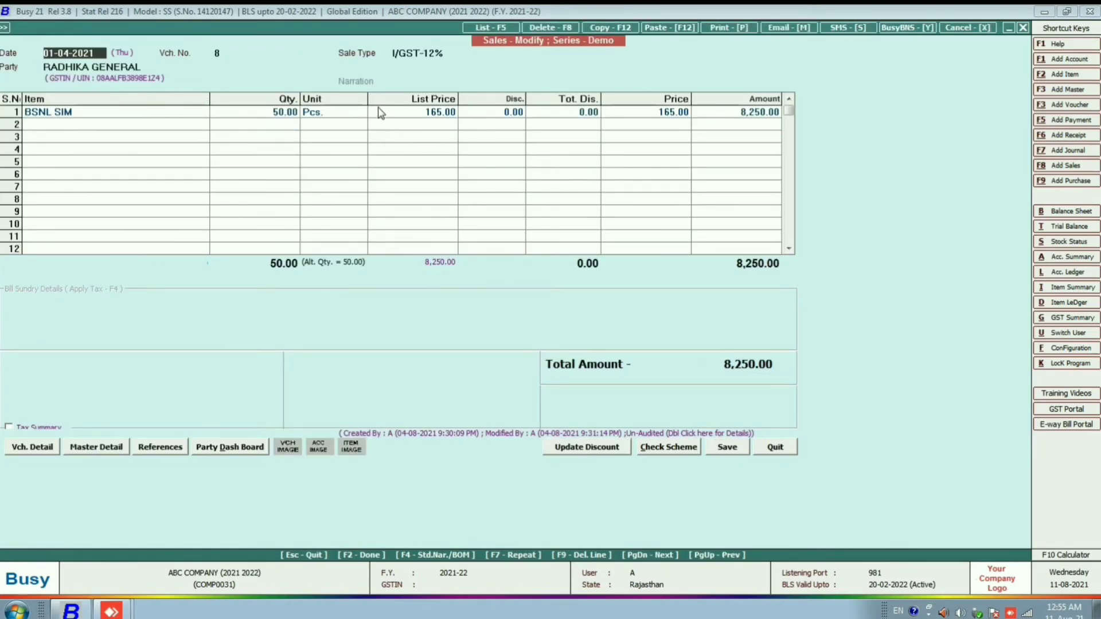
key("Escape")
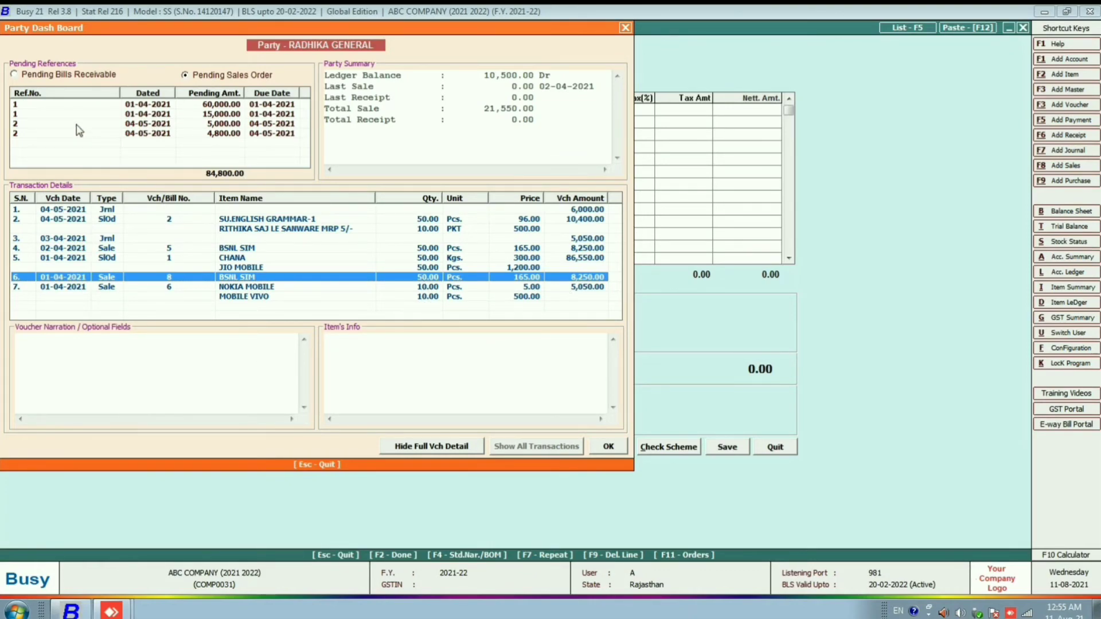
left_click(53, 77)
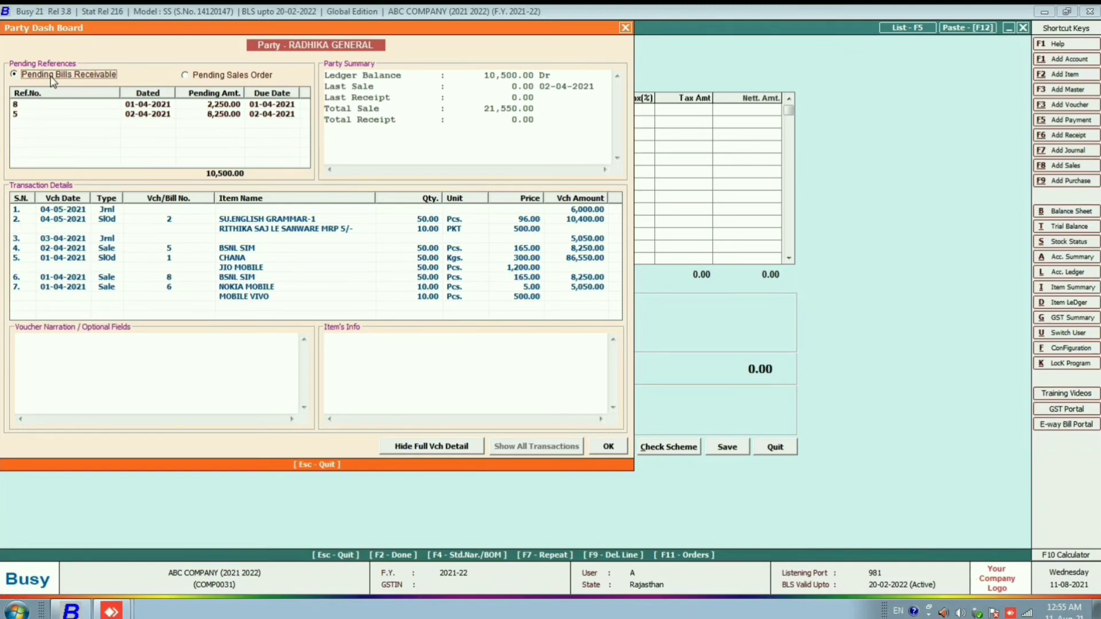